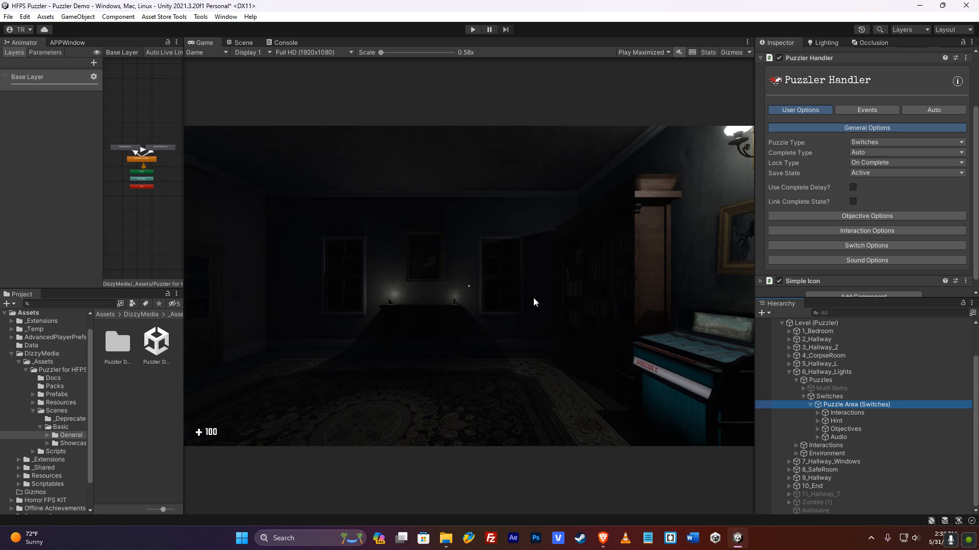
- Select Puzzle Area (Switches) under 6_Hallway_Lights and display it in the Scene view
click(862, 374)
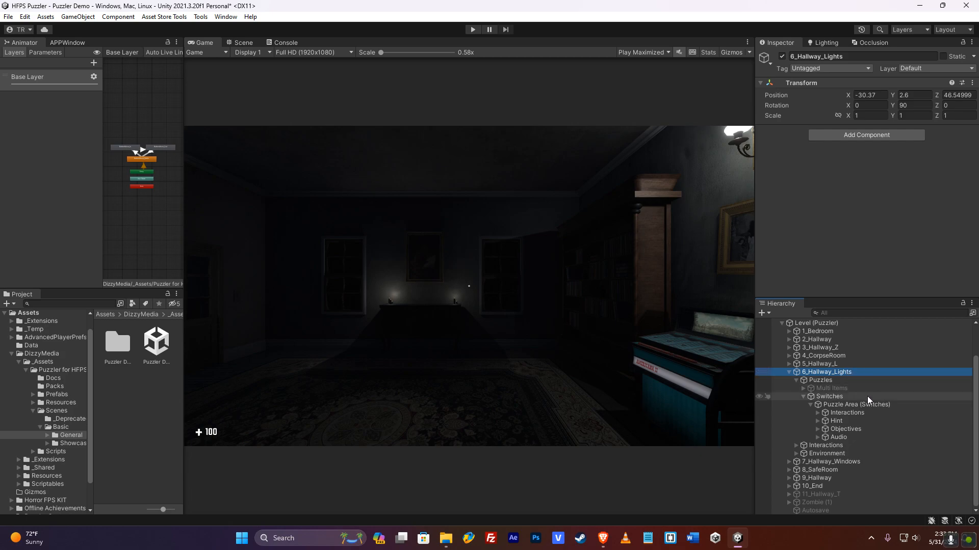
click(848, 405)
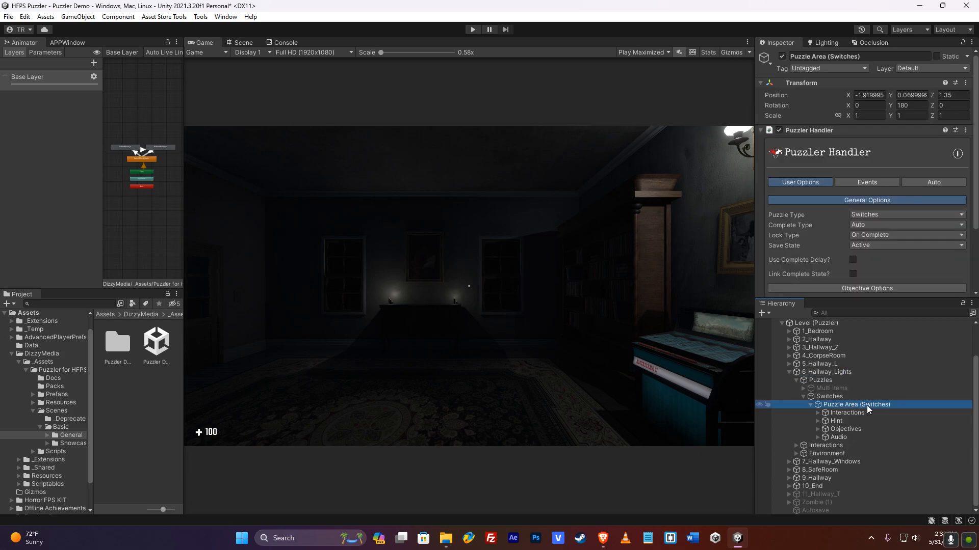
click(244, 43)
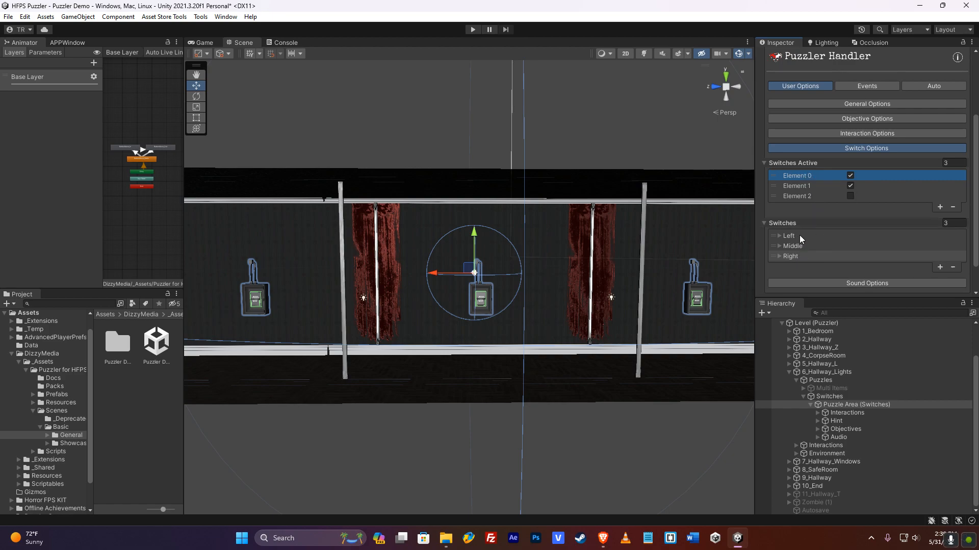
- Compare the Element 1 and Element 2 entries of Switches Active with the Middle and Right entries of the Switches list
click(816, 186)
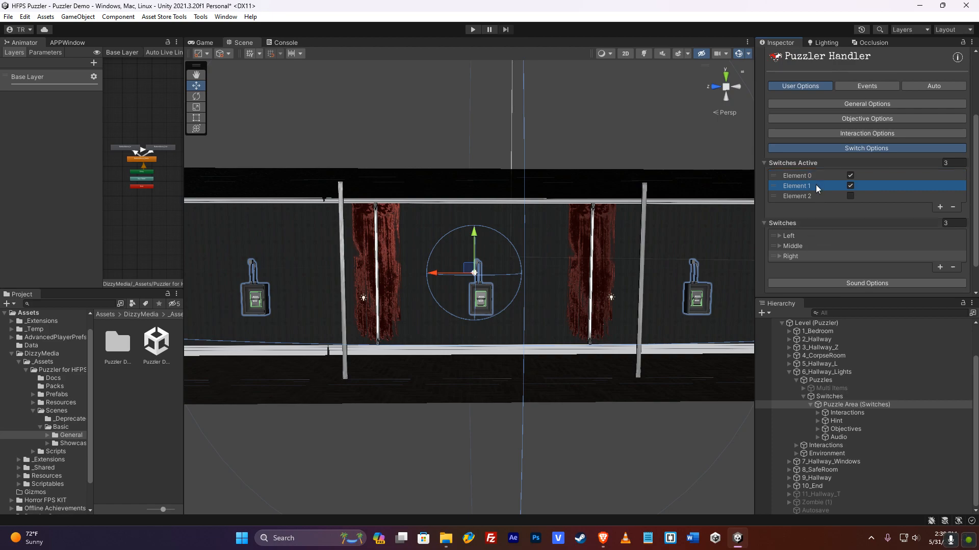
click(798, 244)
click(811, 246)
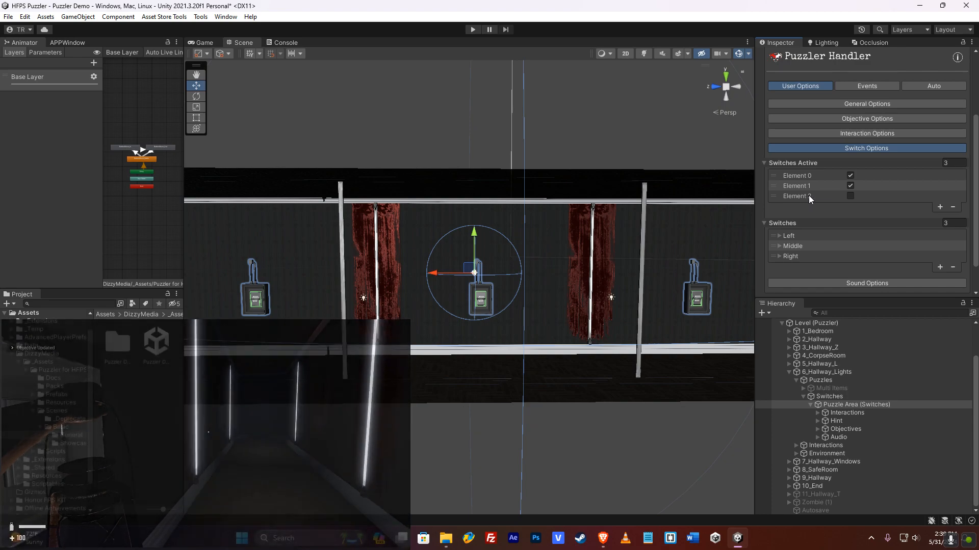
scroll(833, 218, down, 2)
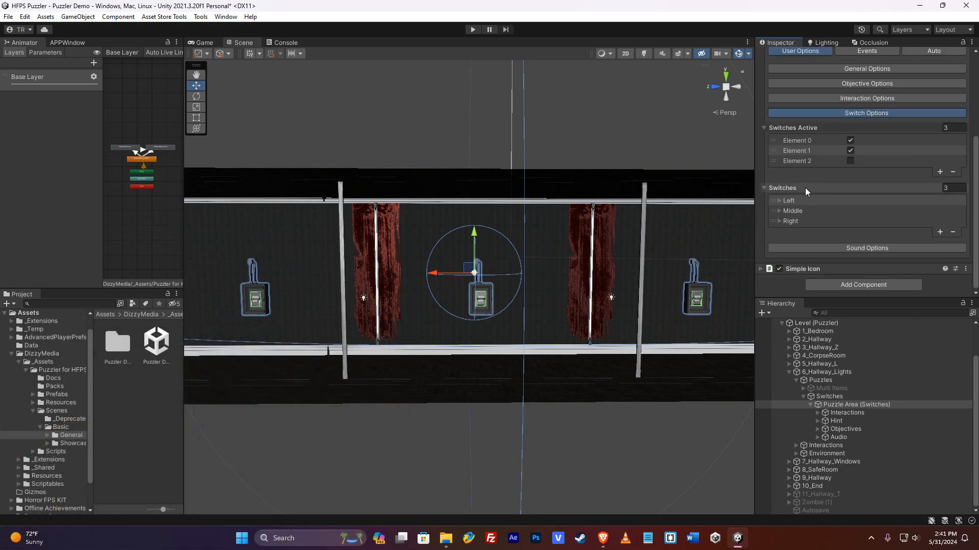
- Expand the Left switch entry, locate its assigned Dynam Object, and select that Switcher_Handle under ElectricBox_3 to inspect its settings
click(800, 200)
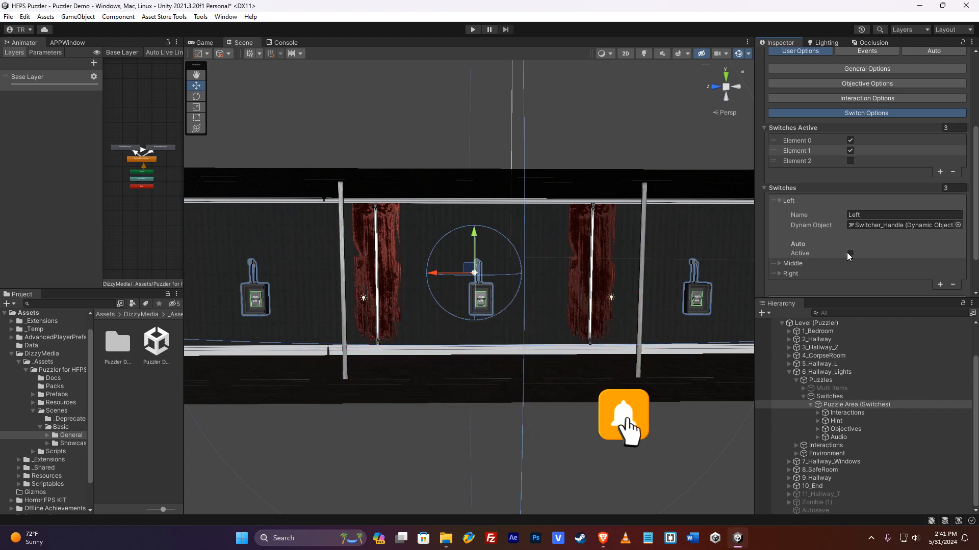
click(867, 225)
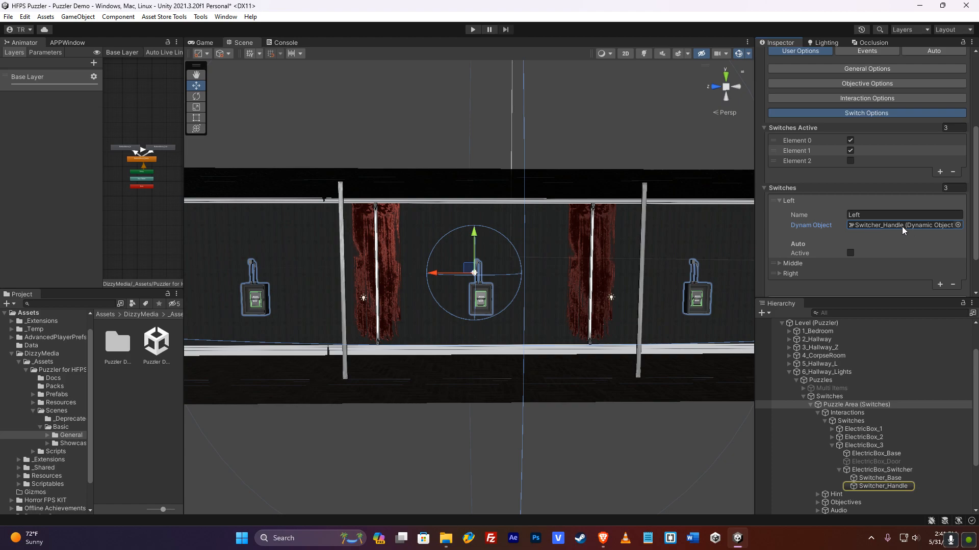
click(877, 487)
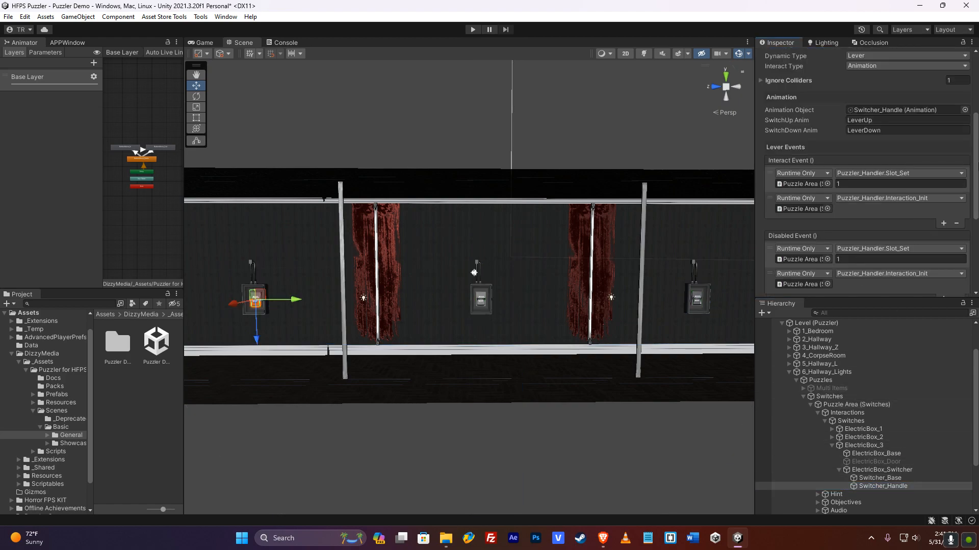
scroll(836, 107, up, 3)
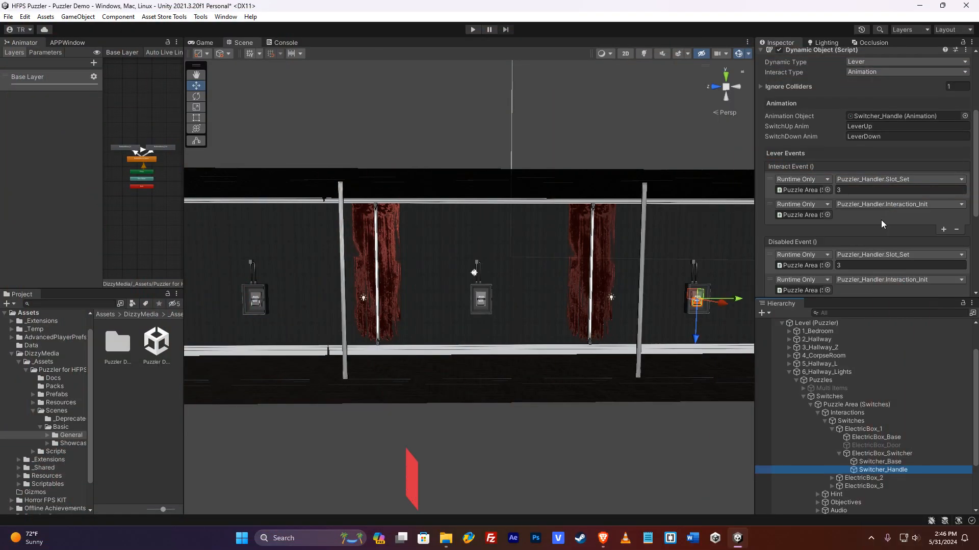
- Review the Slot_Set and Interaction_Init calls on ElectricBox_1's Switcher_Handle, and match them to the puzzle area's Right switch entry
click(865, 191)
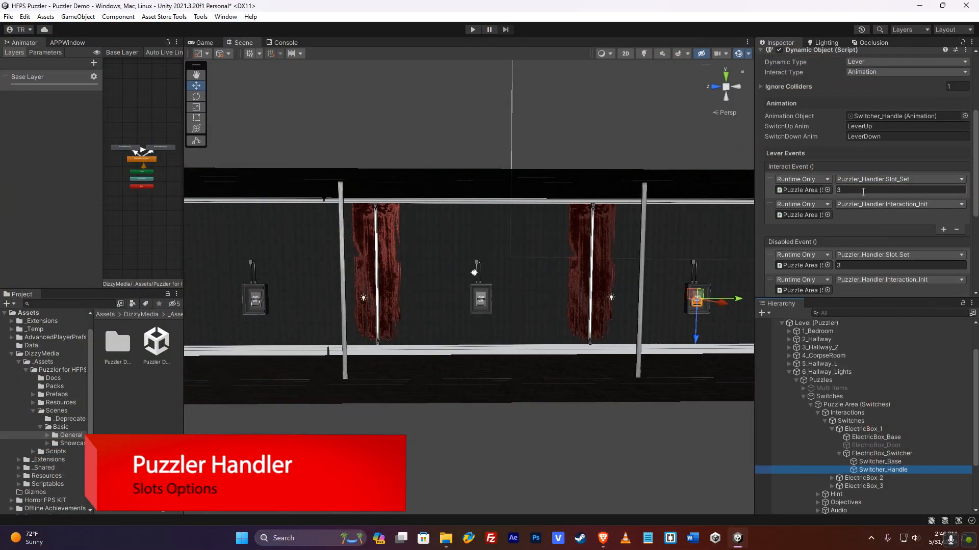
click(867, 217)
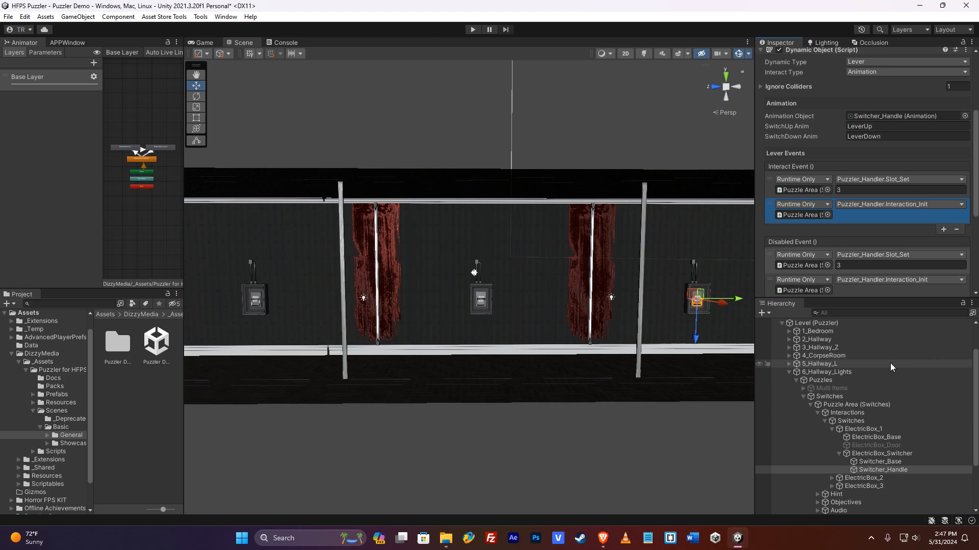
click(885, 404)
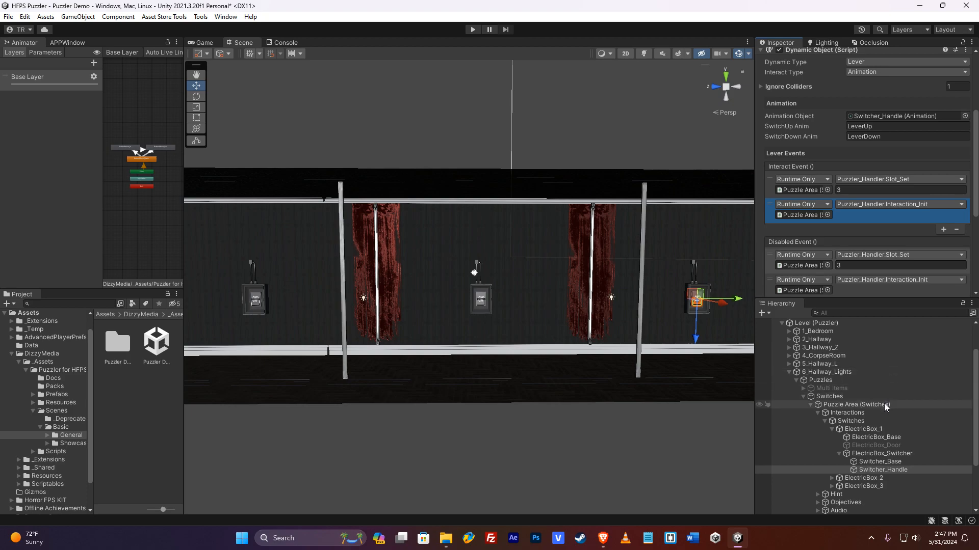
click(807, 226)
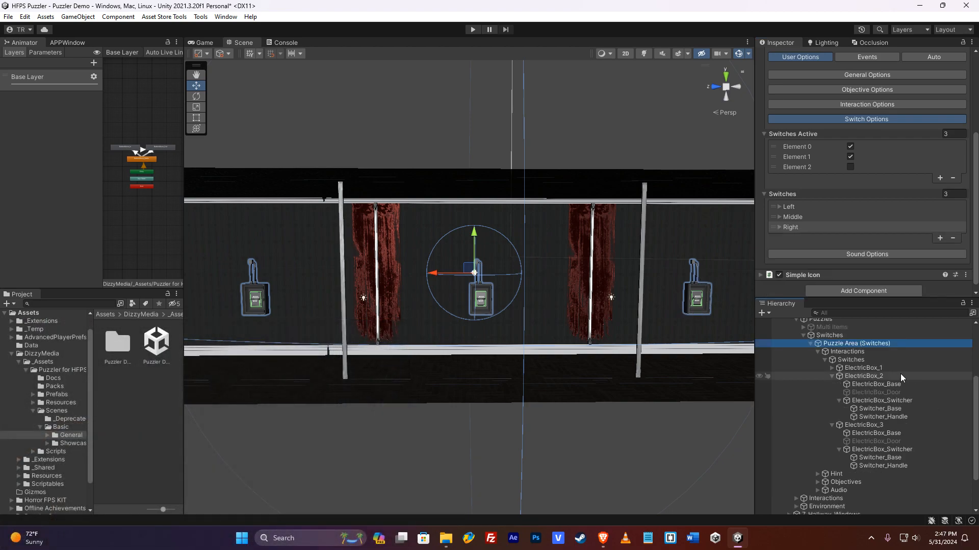
- Examine the Interact Event calls on the Switcher_Handle objects of ElectricBox_2 and ElectricBox_3
click(876, 417)
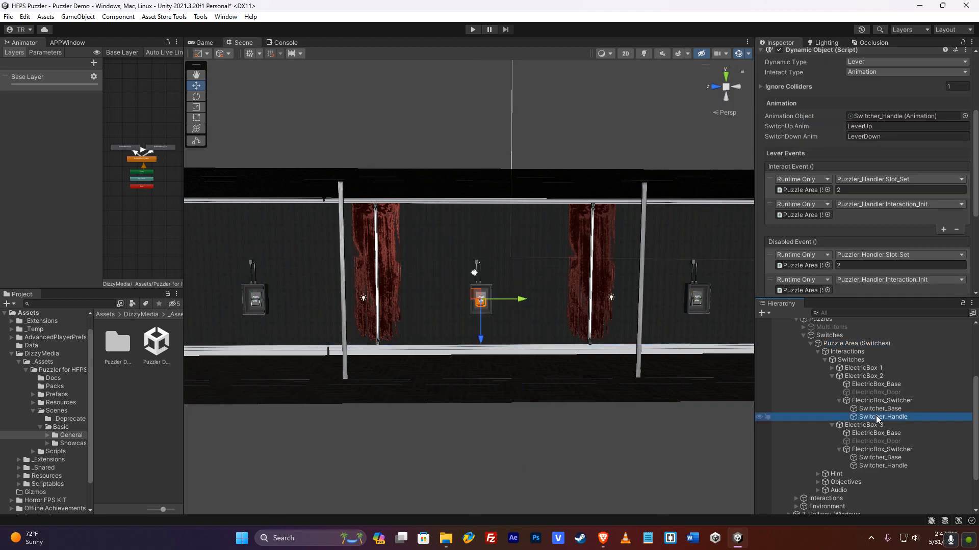
click(863, 190)
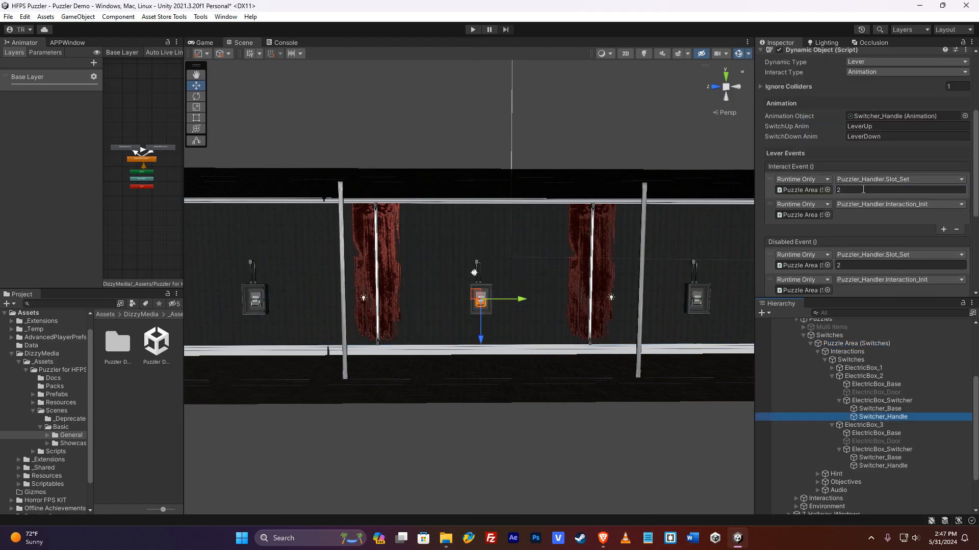
click(864, 214)
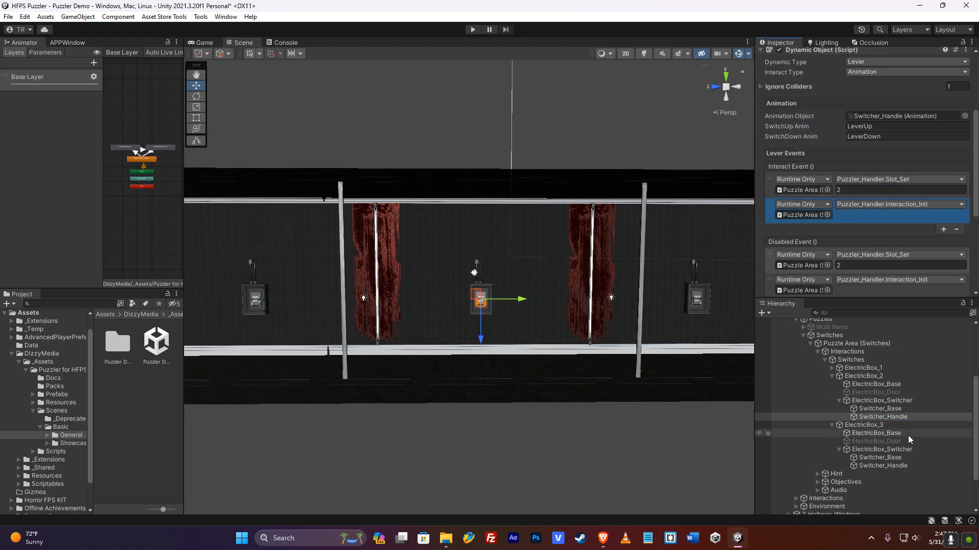
click(899, 467)
click(858, 215)
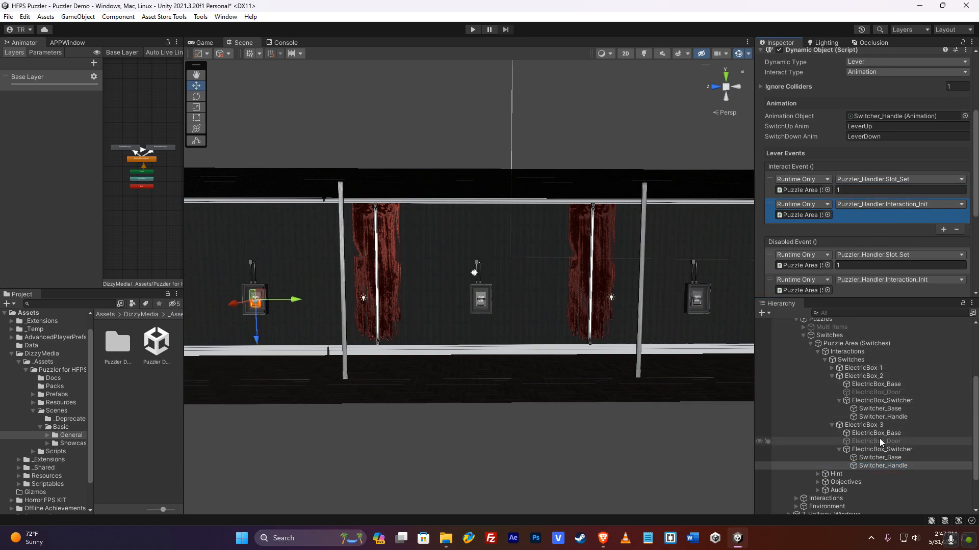
- Collapse ElectricBox_2 and ElectricBox_3 in the hierarchy and reselect Puzzle Area (Switches)
click(834, 378)
click(831, 376)
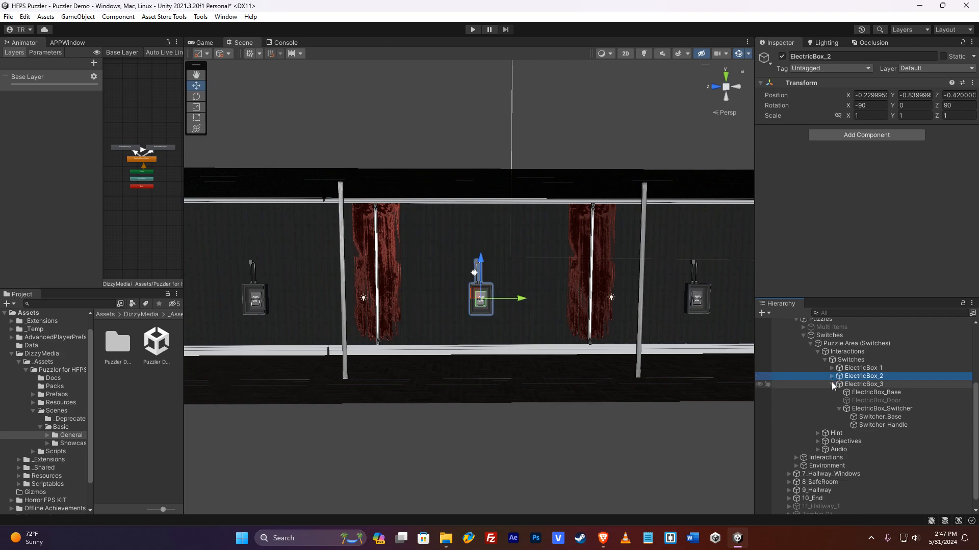
click(831, 382)
click(861, 372)
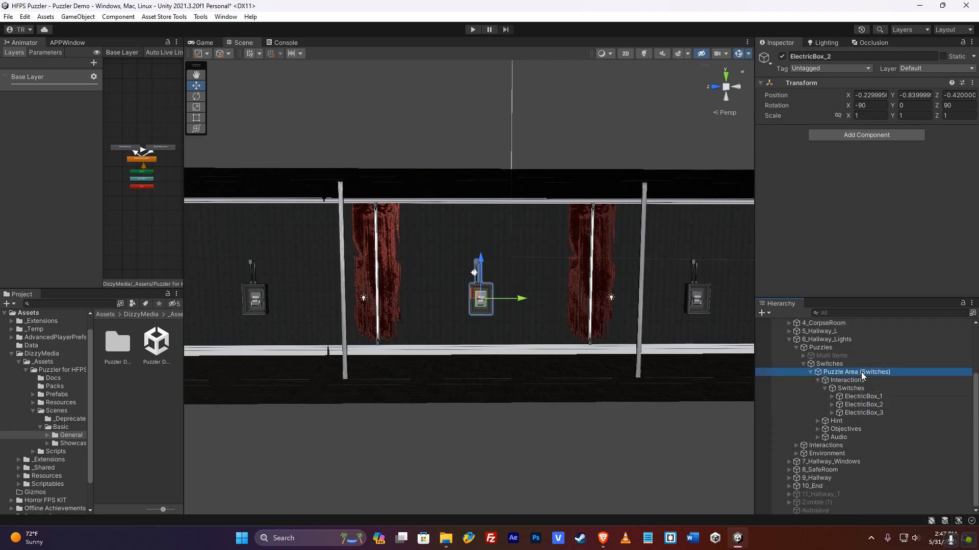
- Review the Puzzler Handler's On Puzzle Complete hint, objective and Interactions events, as well as its On Complete Load events
scroll(846, 206, down, 1)
scroll(843, 210, down, 2)
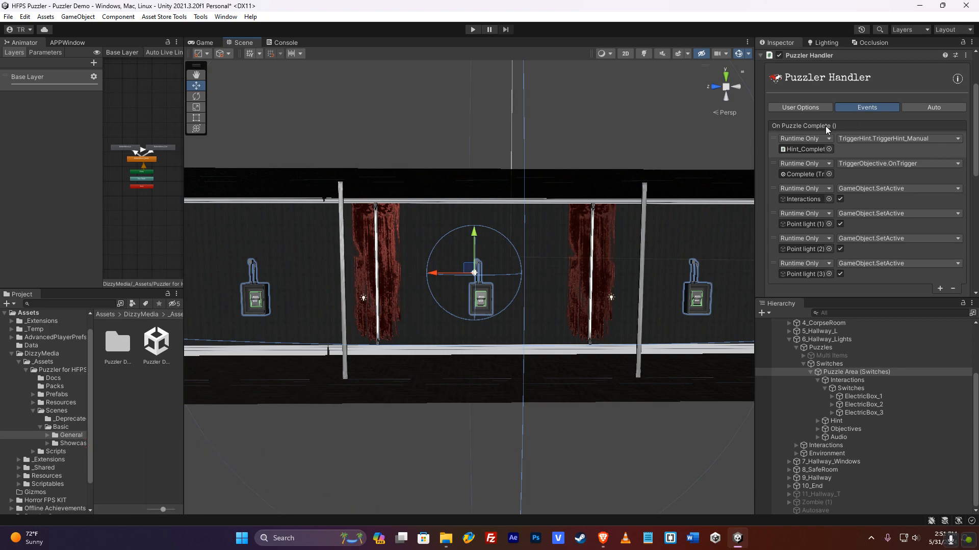
click(855, 151)
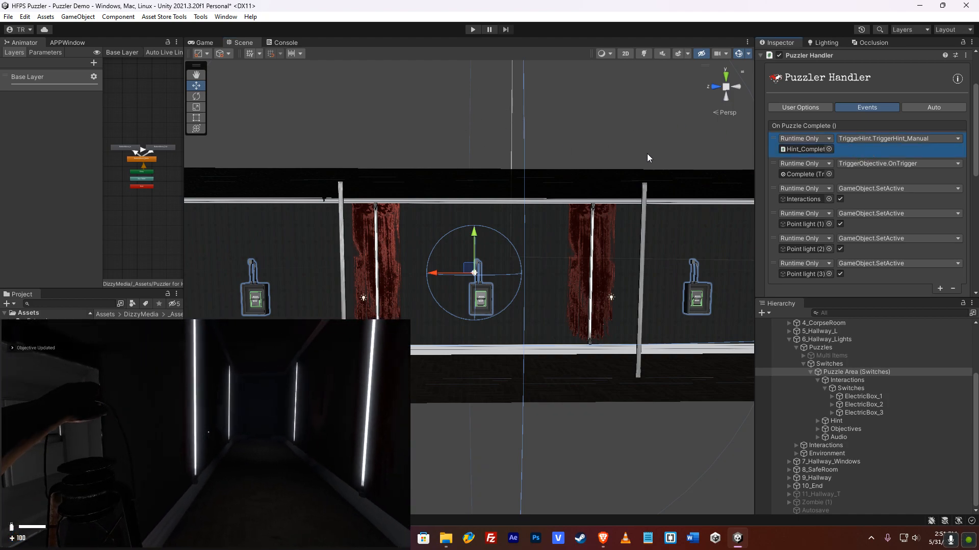
click(858, 172)
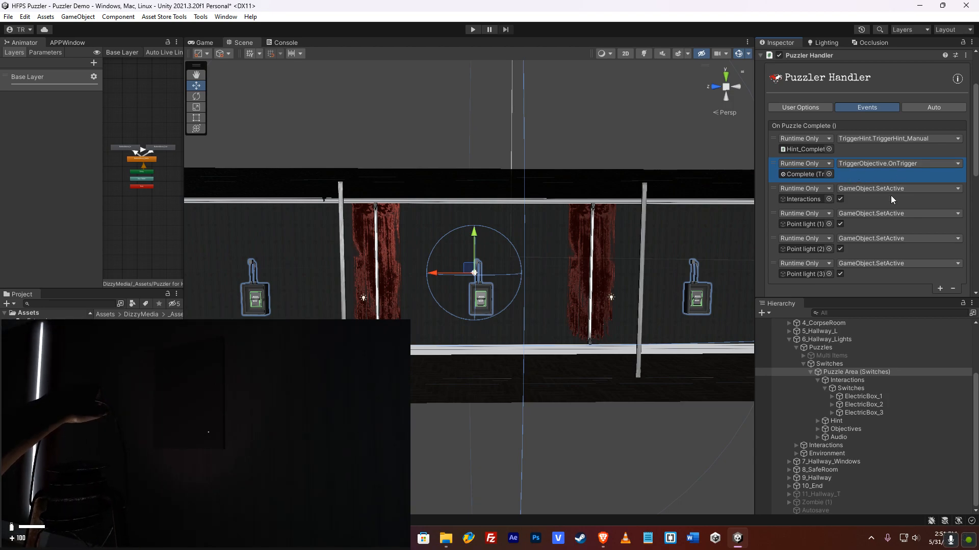
click(866, 199)
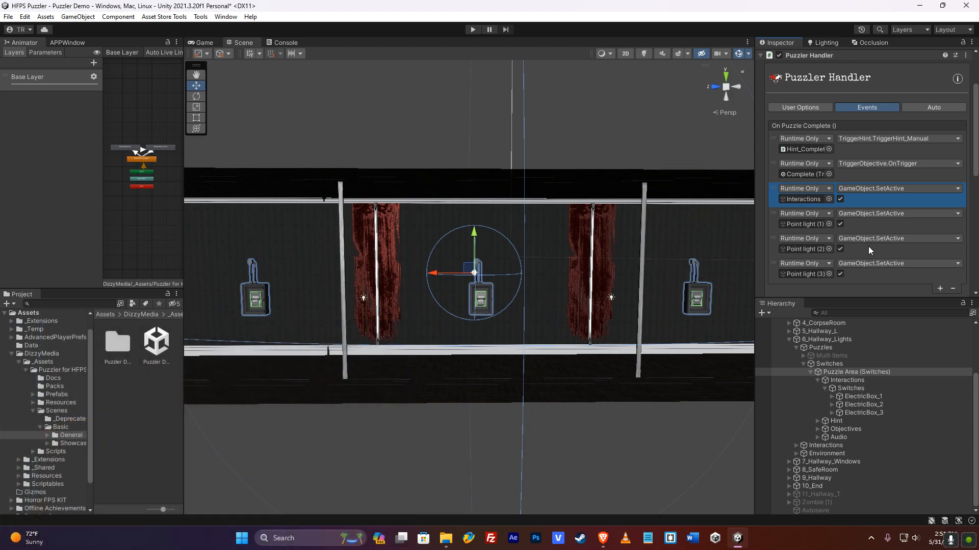
scroll(867, 246, down, 5)
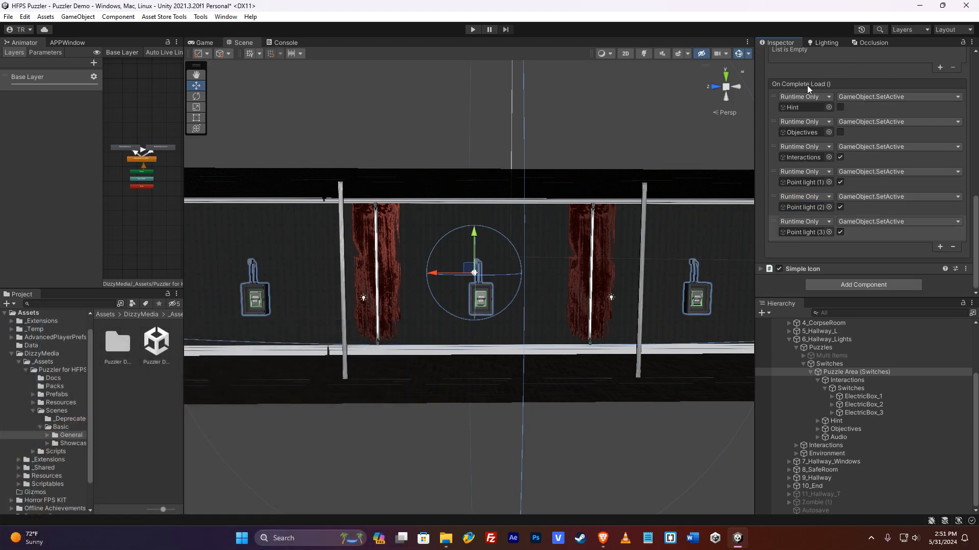